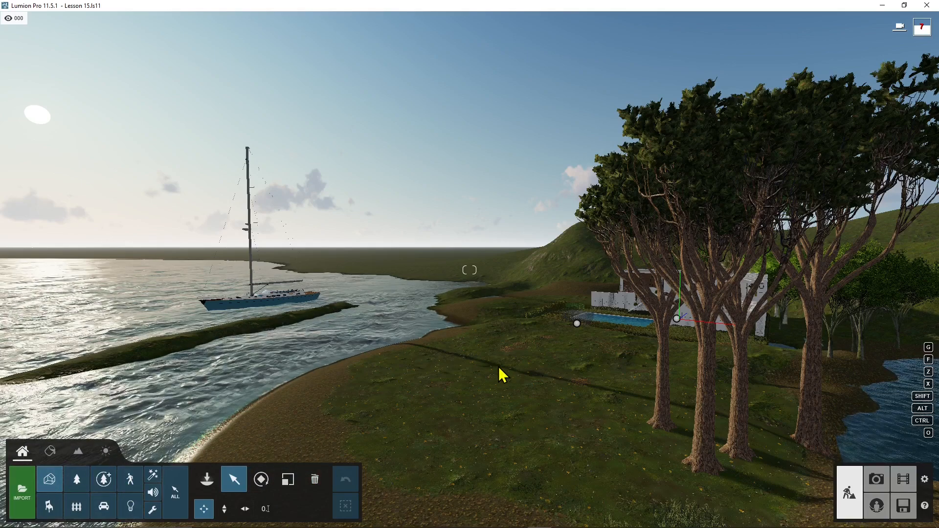
- Frame the coastline with the sailboat and tall trees, preview it in Photo mode, and return to Build mode
right_click_drag(499, 373, 658, 311)
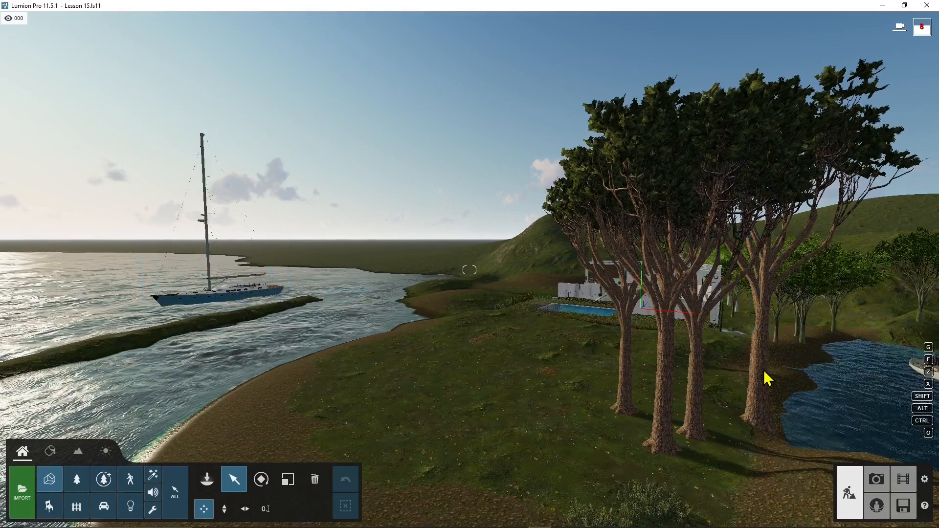
left_click(875, 484)
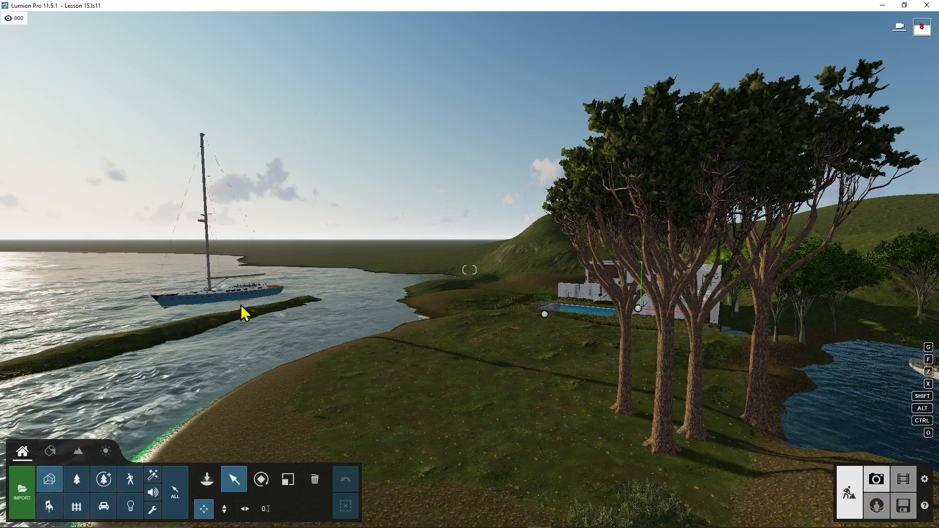
left_click(876, 479)
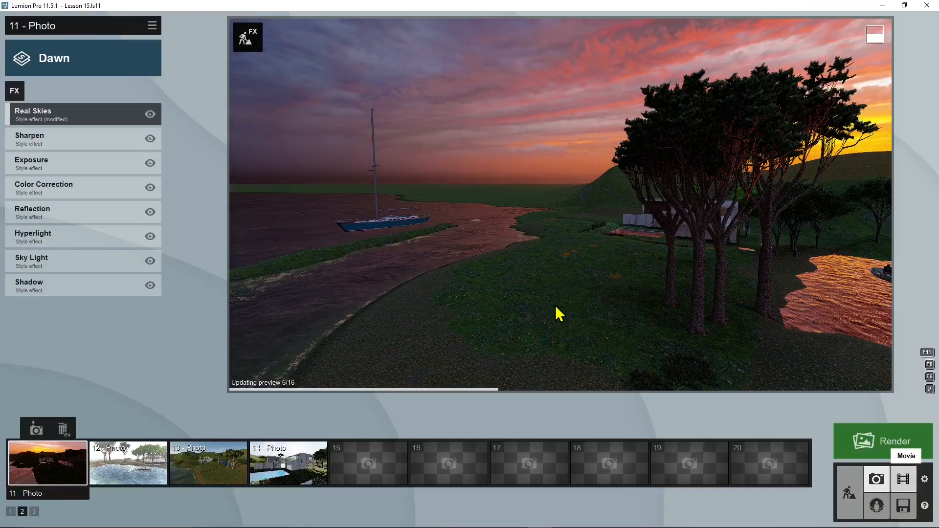
mouse_move(556, 305)
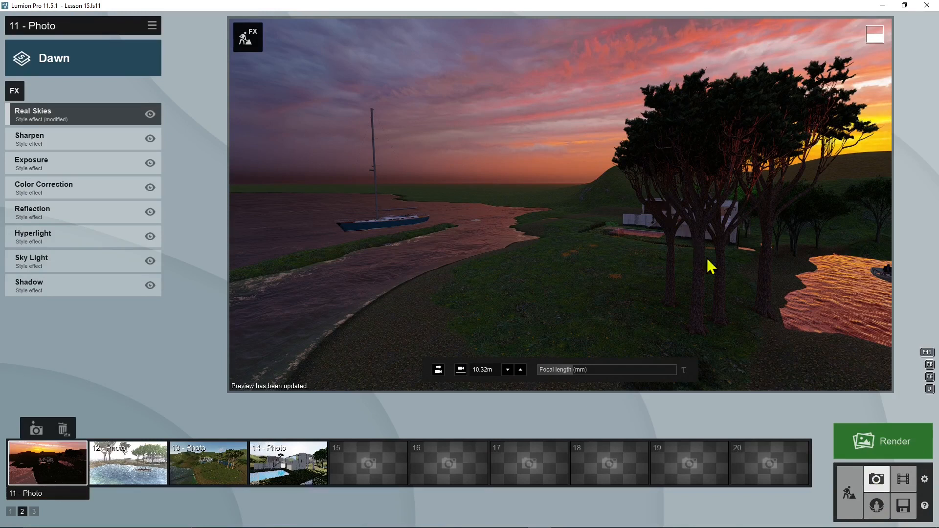
left_click(845, 506)
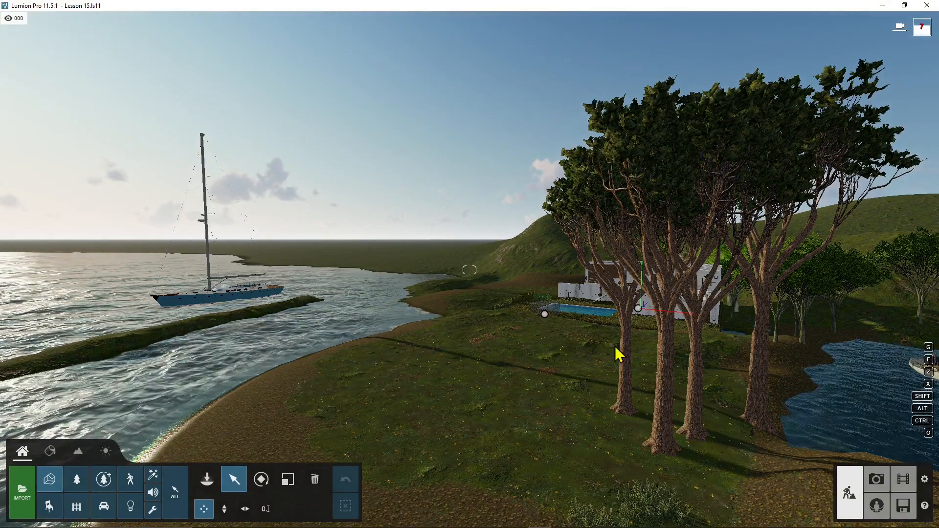
- In Photo mode, switch the photo's style to Custom Style and remove the Real Skies effect
left_click(880, 479)
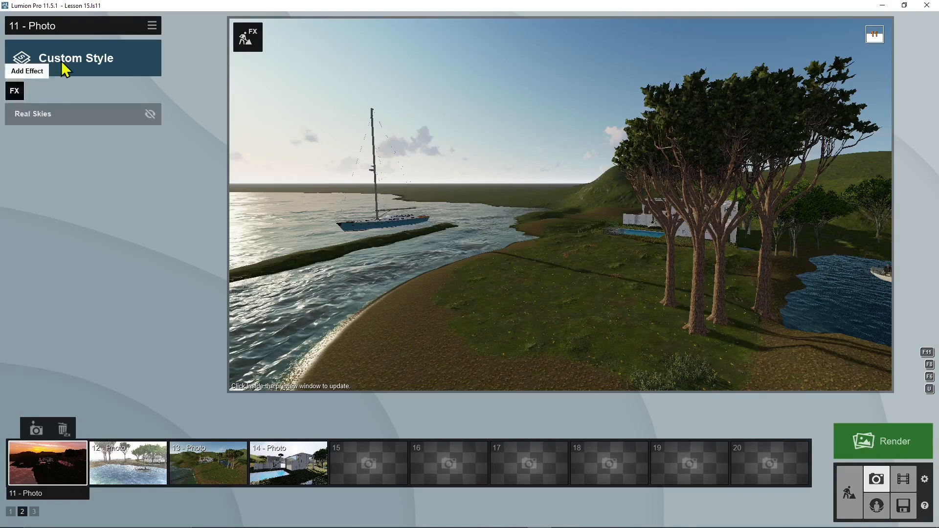
left_click(61, 60)
left_click(319, 209)
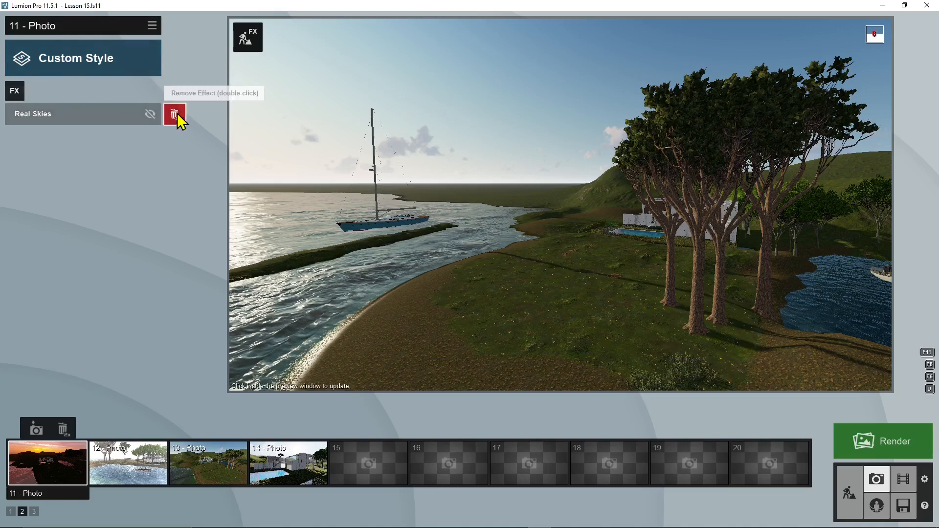
double_click(174, 116)
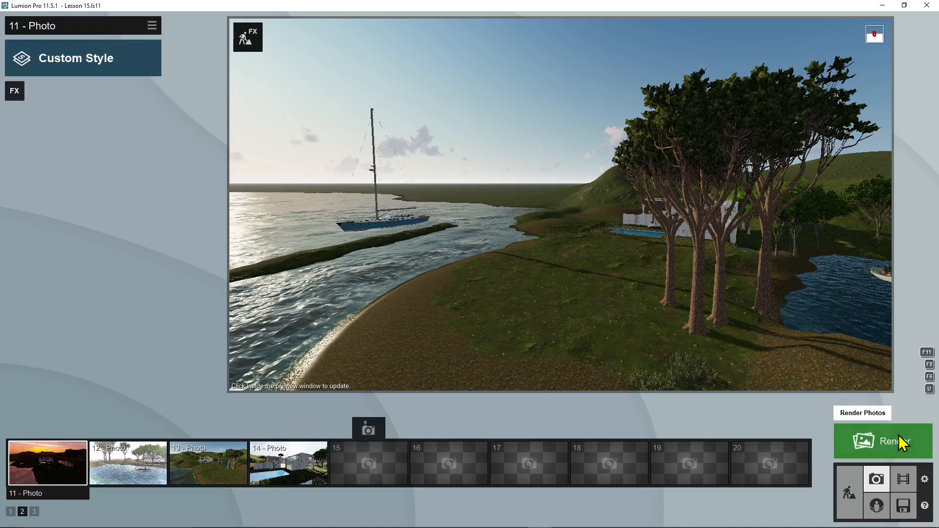
- Store the current camera view in photo slot 15 and open the photo render options
left_click(390, 474)
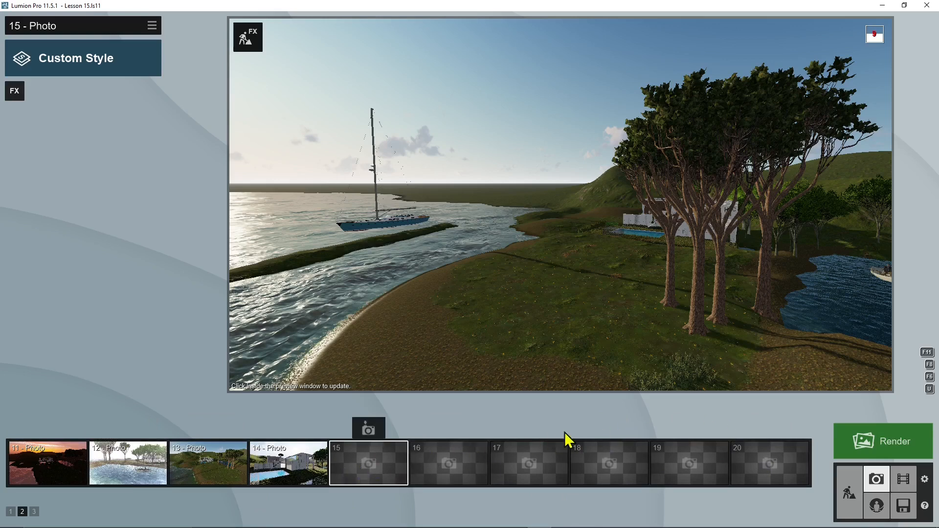
left_click(369, 430)
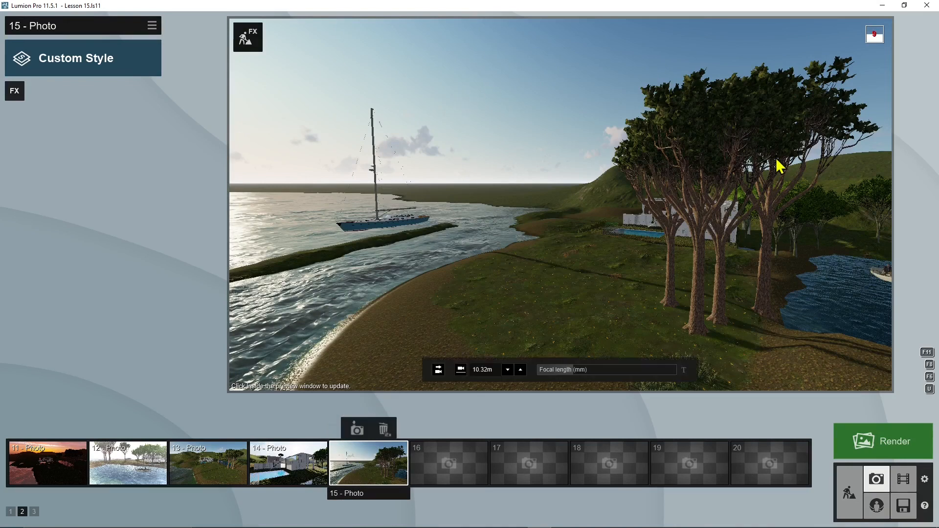
left_click(887, 438)
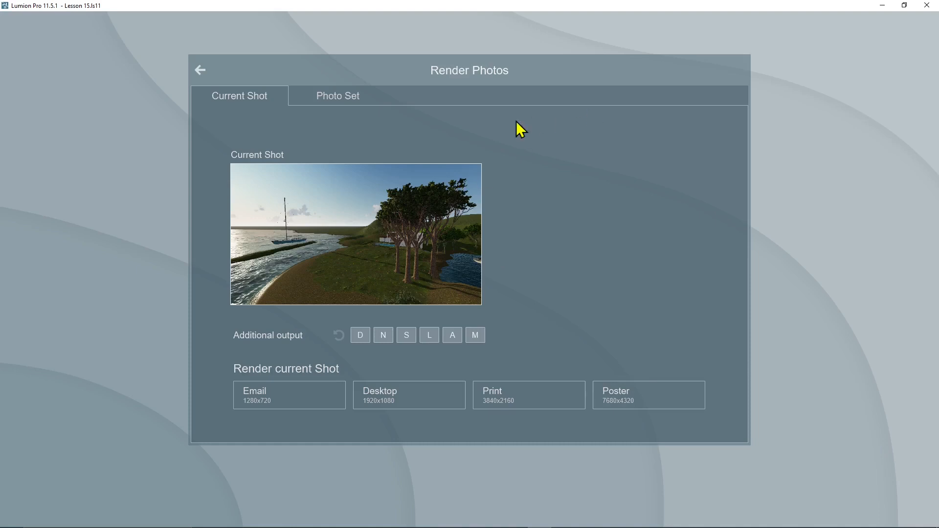
- Check the Photo Set options, return to Current Shot, and clear all additional output maps
left_click(339, 100)
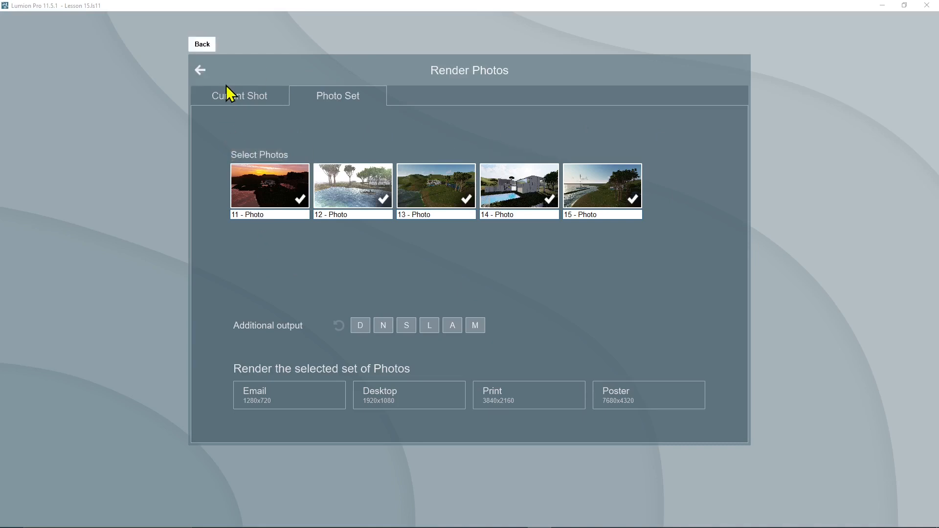
left_click(231, 100)
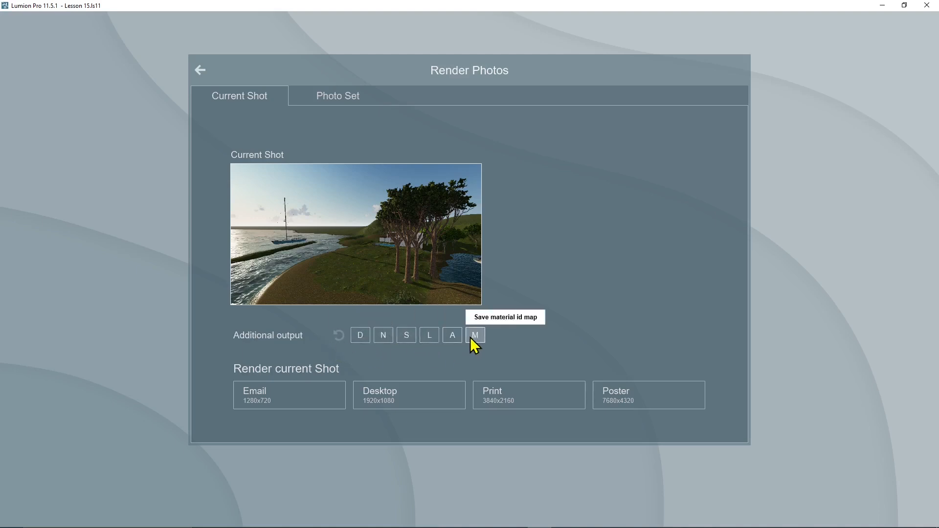
left_click(338, 335)
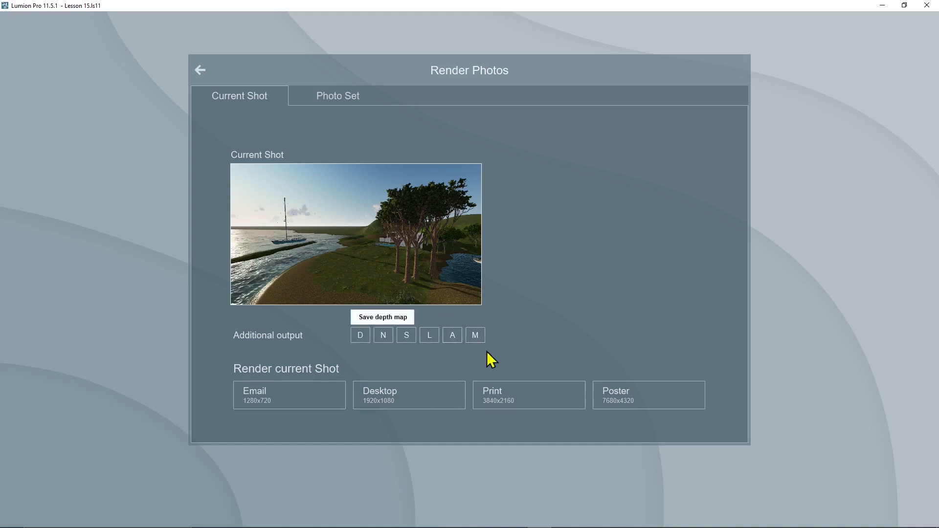
- Try enabling the depth, normal, specular, lighting, sky alpha and material ID maps as additional outputs, and reset the selection
left_click(362, 341)
left_click(384, 338)
left_click(406, 336)
left_click(430, 337)
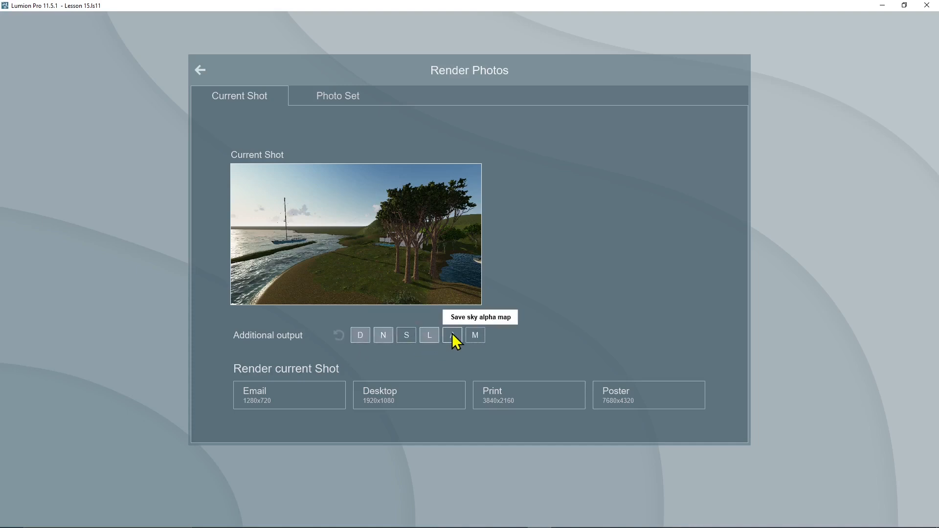
left_click(453, 336)
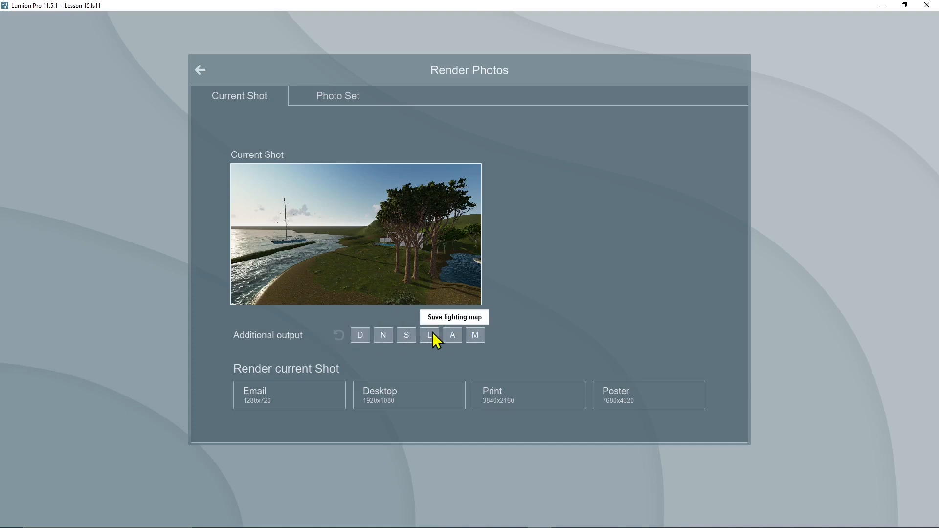
left_click(340, 336)
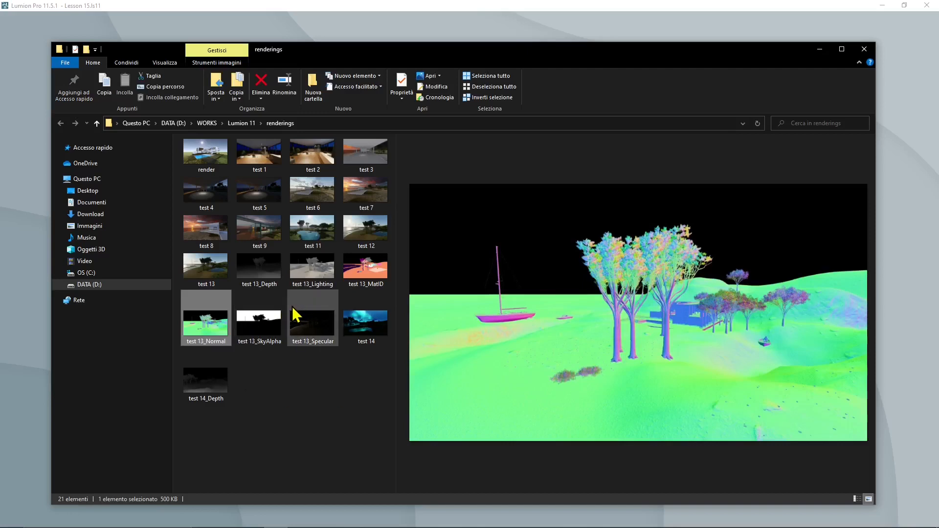
- In the File Explorer renderings folder, compare the test 13 render with its test 13_Depth map
left_click(205, 270)
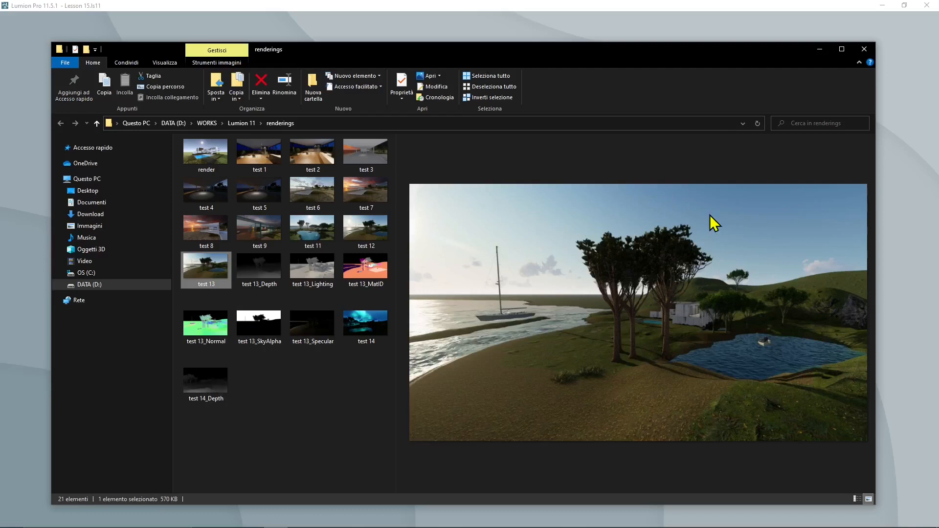
left_click(268, 276)
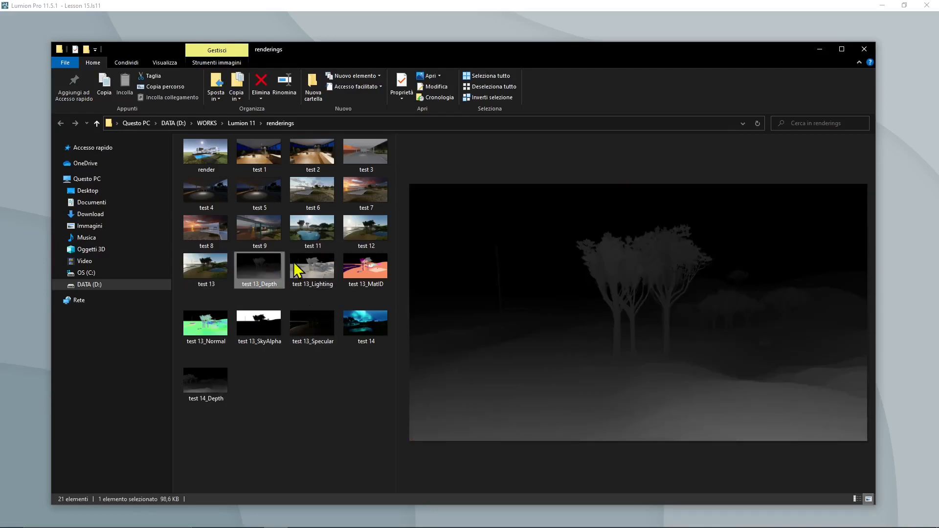
left_click(298, 270)
left_click(262, 275)
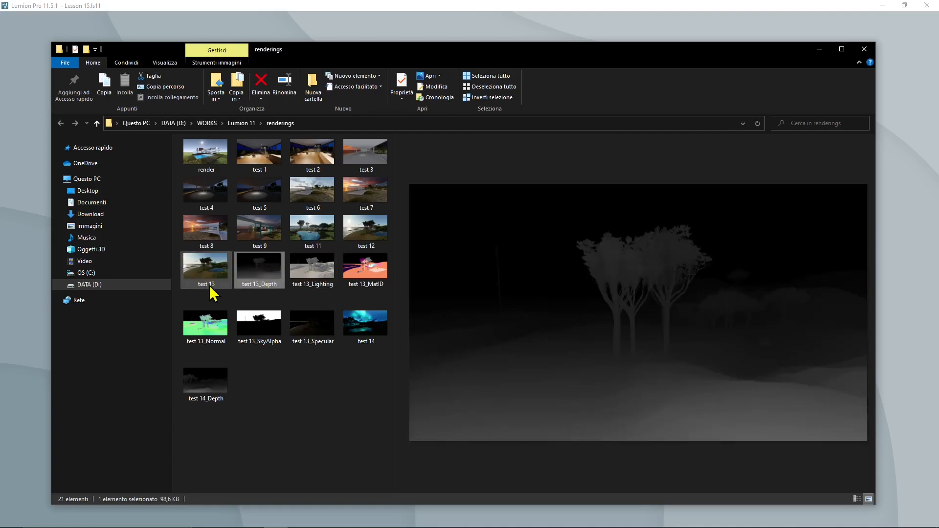
left_click(210, 288)
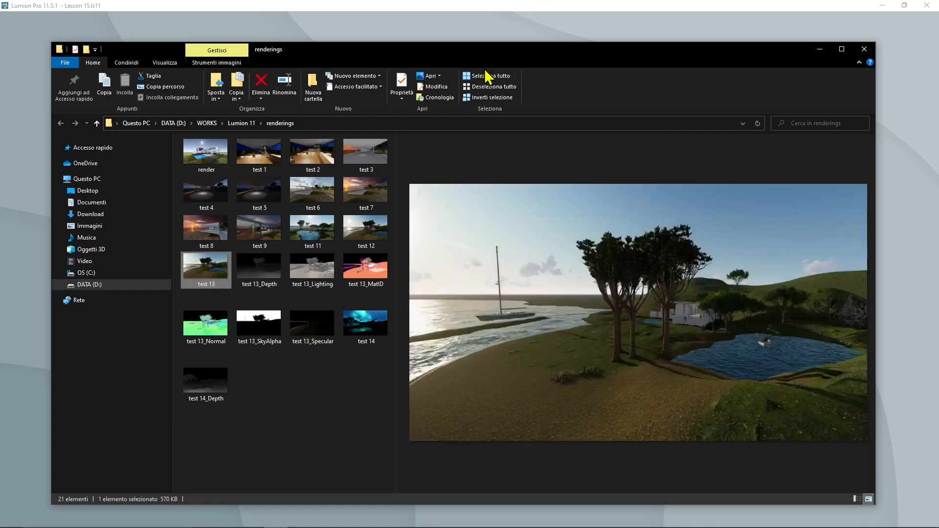
mouse_move(489, 50)
left_mouse_down()
mouse_move(536, 415)
mouse_move(515, 373)
mouse_move(479, 12)
mouse_move(482, 56)
left_mouse_up()
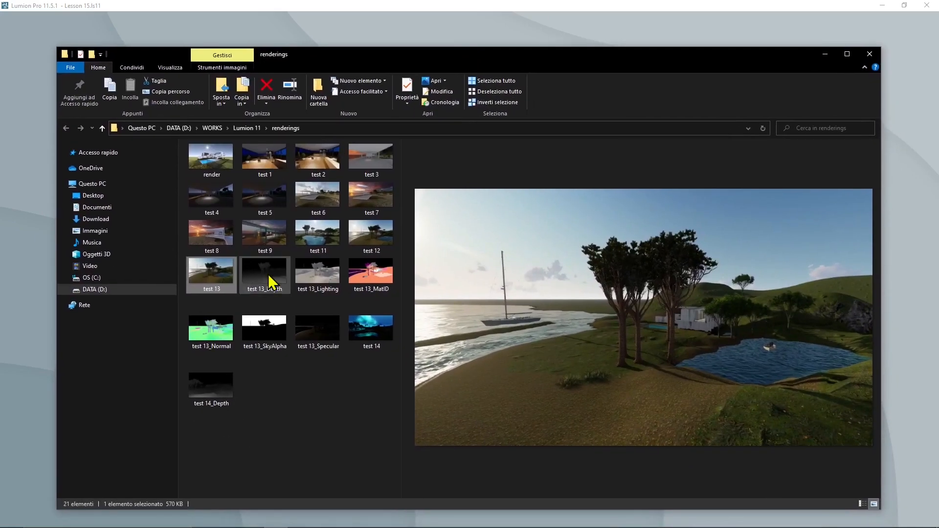
left_click(268, 274)
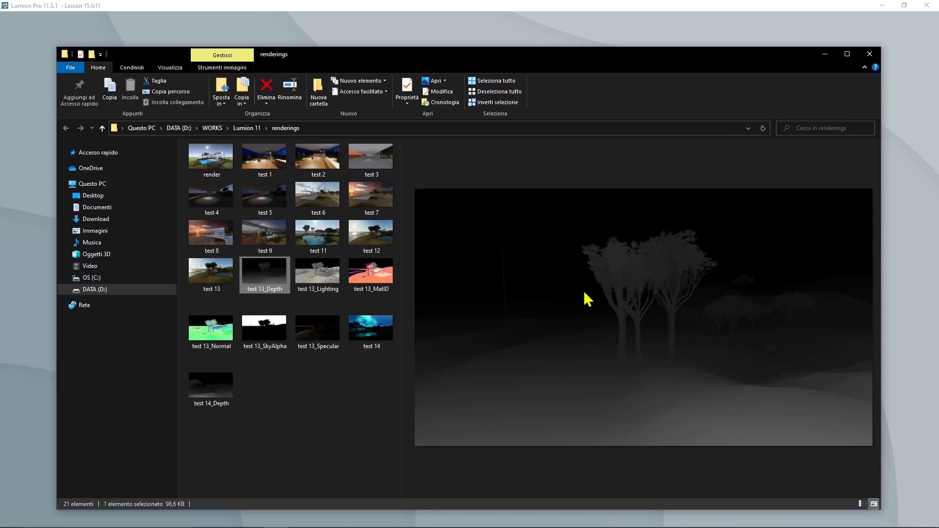
left_click_drag(536, 66, 533, 55)
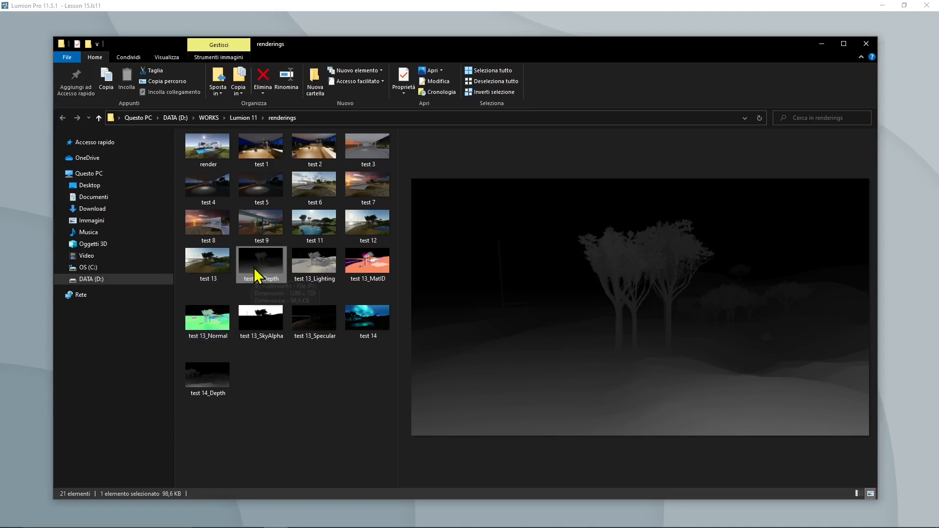
- Examine the previews of the test 13 Lighting, MatID, Normal and SkyAlpha maps
left_click(321, 280)
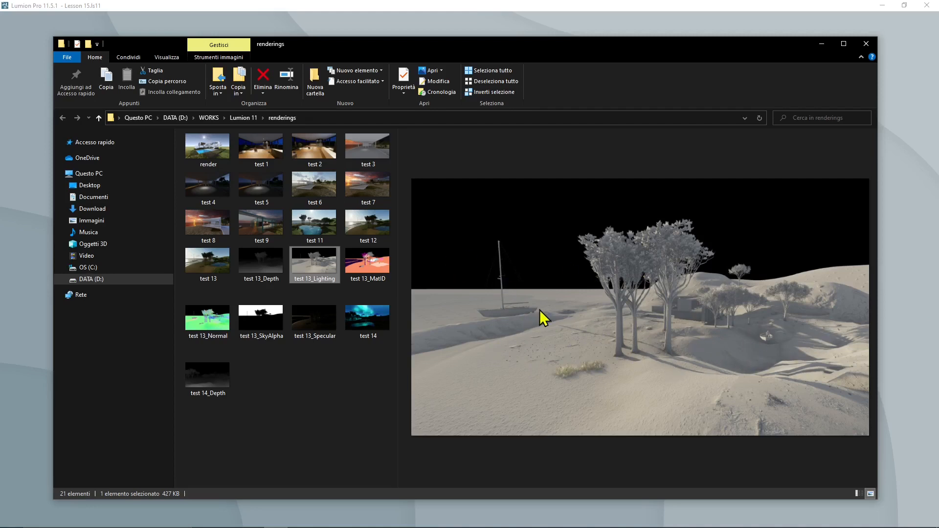
left_click(376, 266)
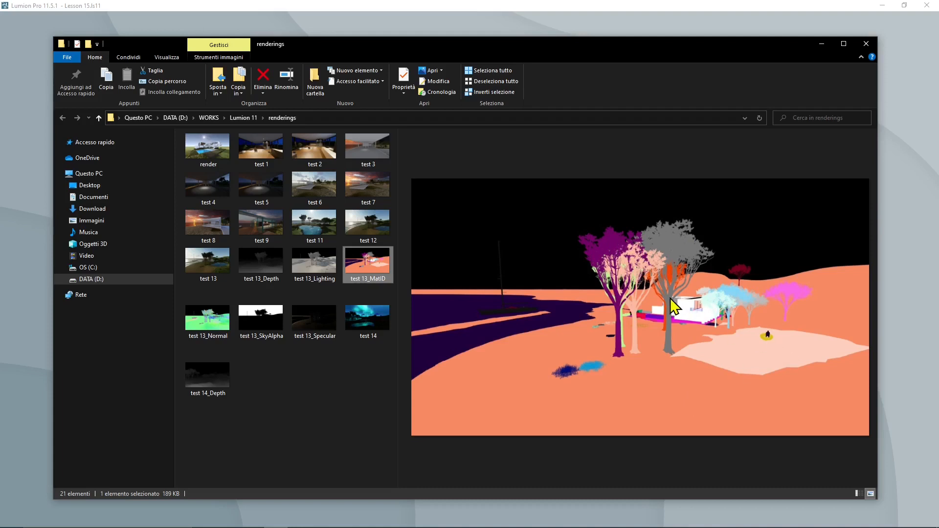
left_click(229, 323)
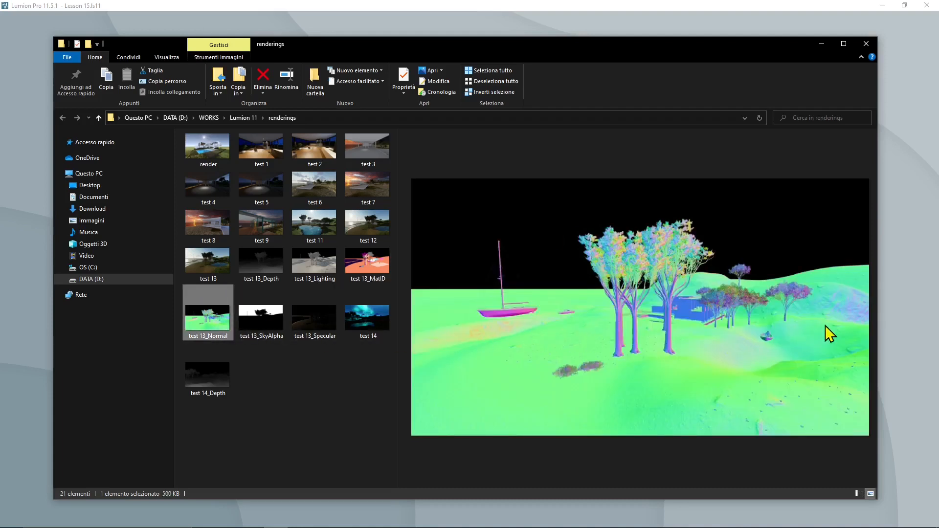
left_click(273, 327)
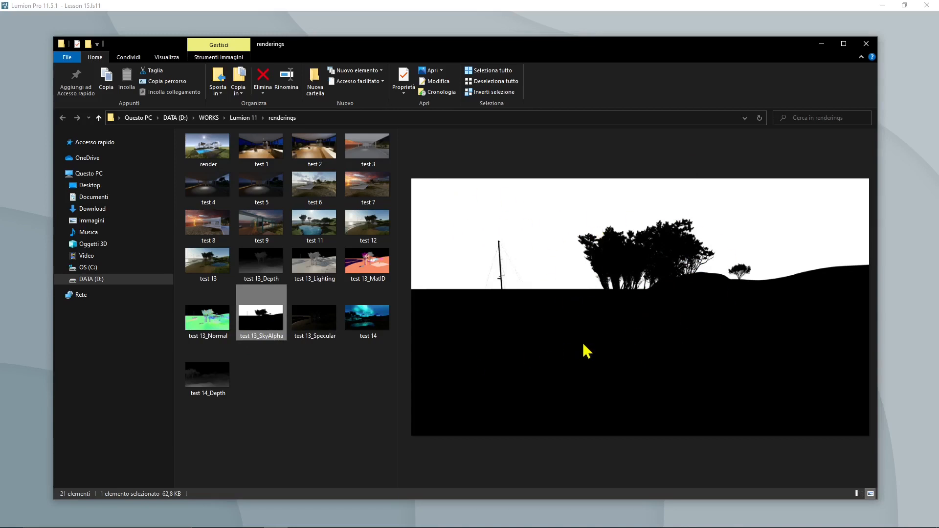
- Compare the test 13 render with its material ID and sky alpha maps
left_click(215, 275)
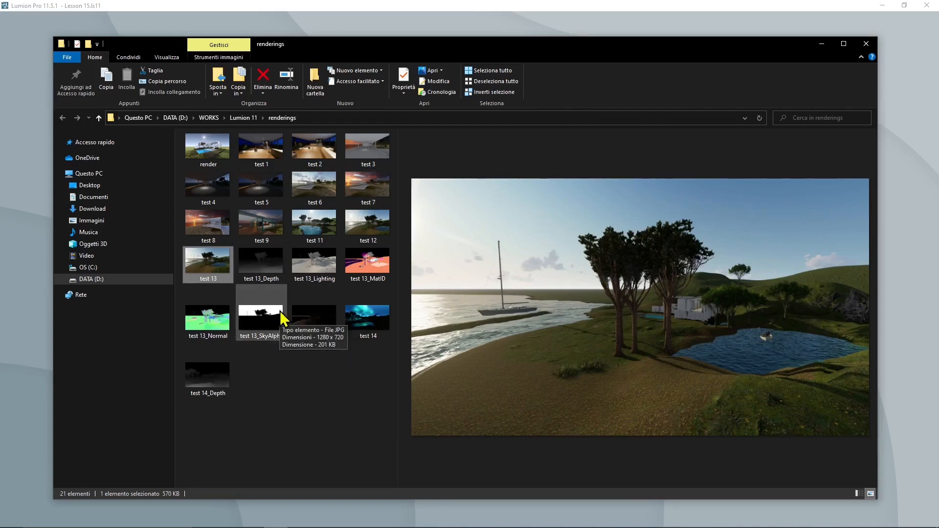
left_click(365, 282)
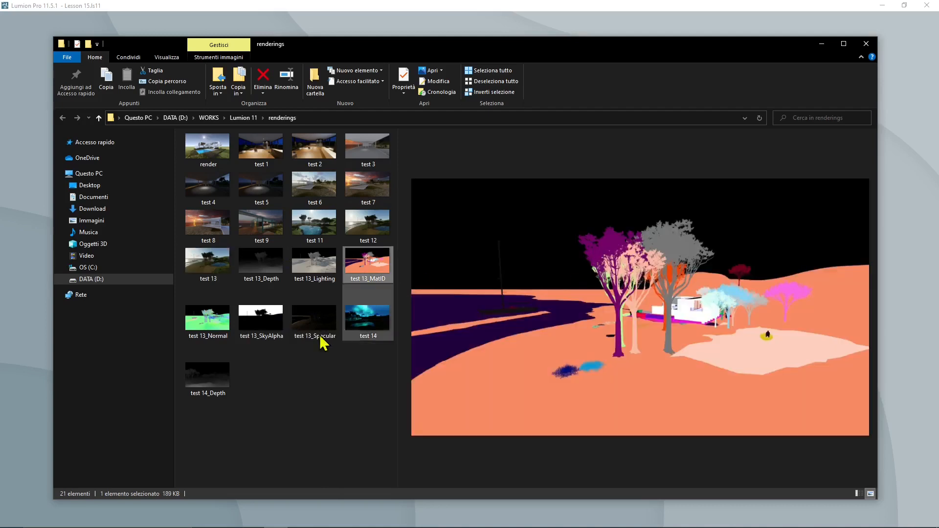
left_click(271, 324)
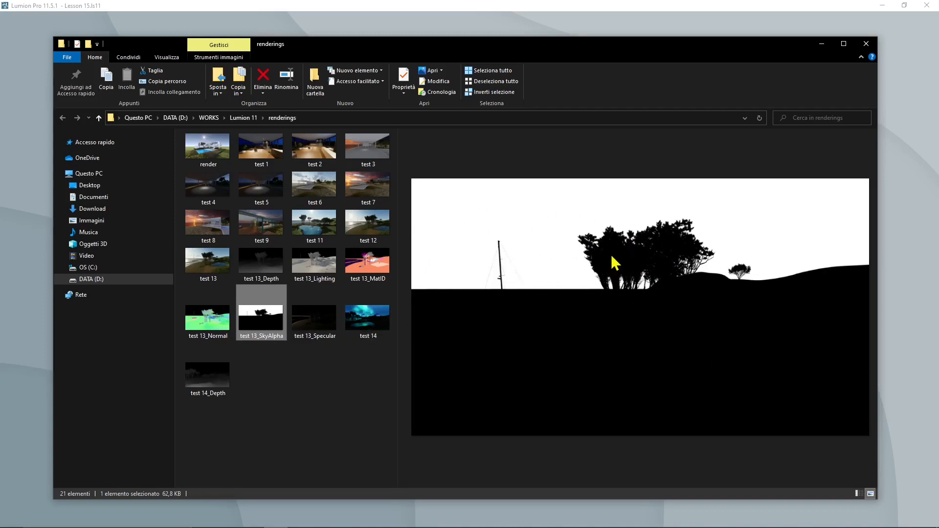
left_click(215, 268)
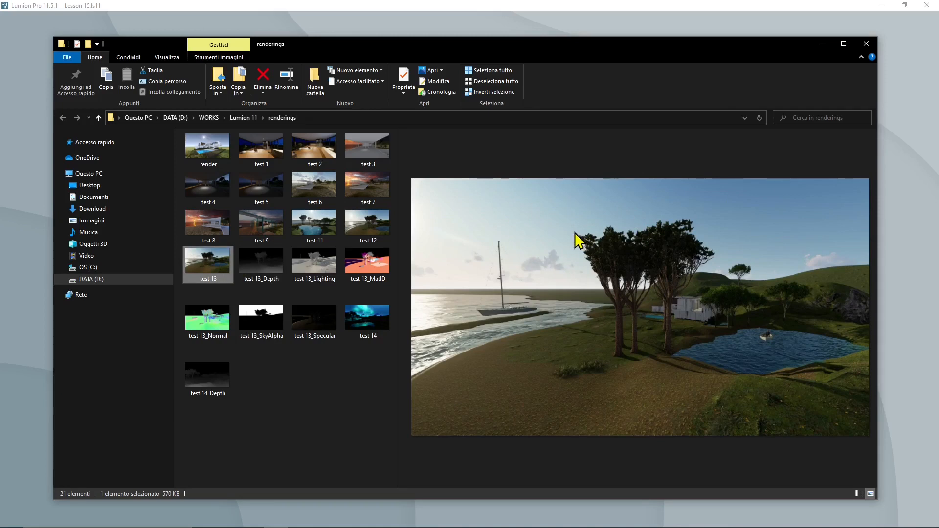
- Examine the test 13_Specular map and the test 14 render, and clear the file selection
left_click(294, 367)
left_click(311, 319)
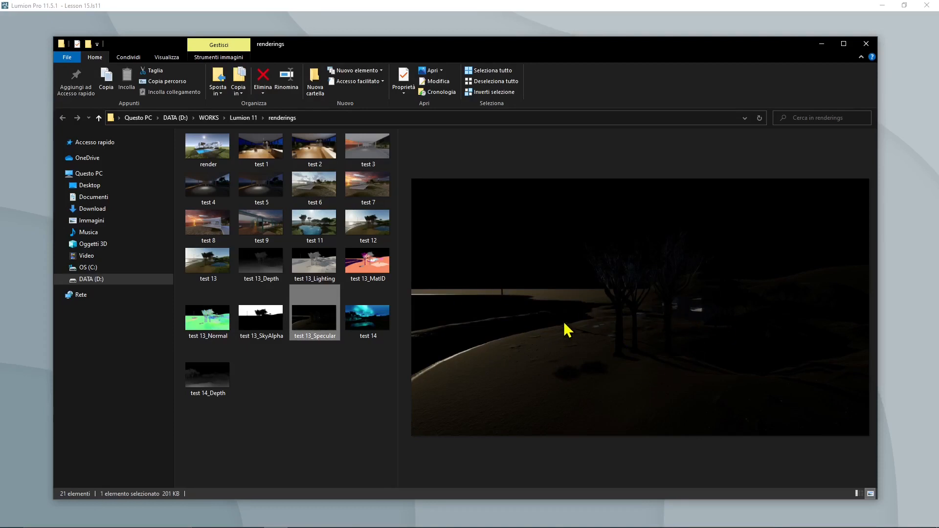
left_click(357, 335)
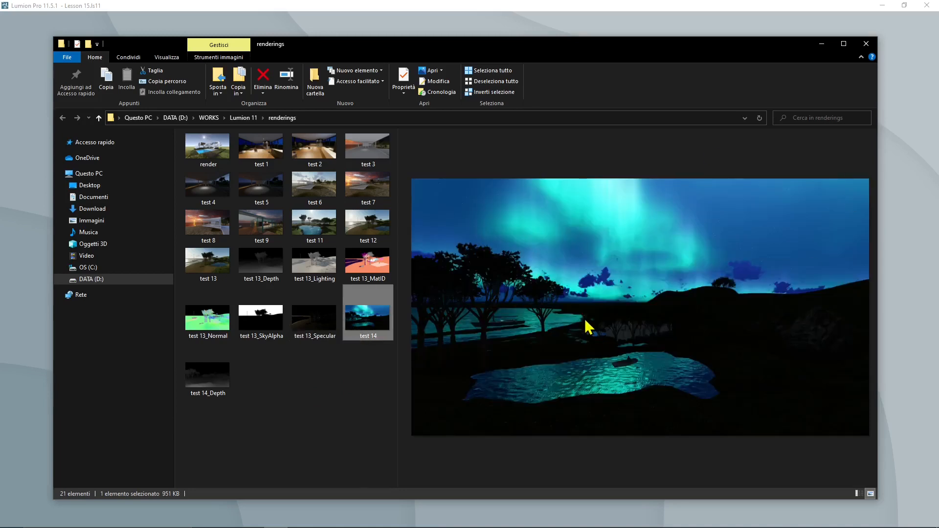
left_click(616, 326)
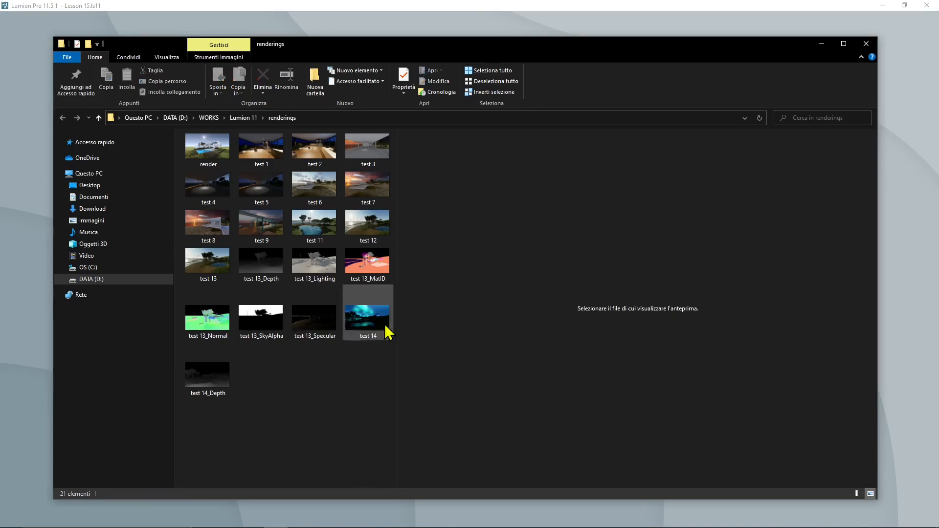
- Return to Lumion's photo render settings and toggle the depth map additional output on and off again
left_click(821, 44)
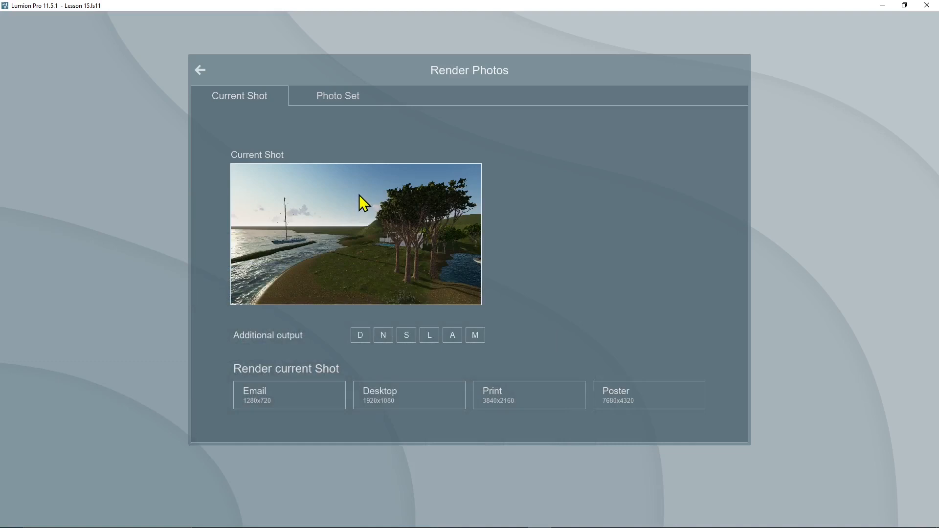
left_click(366, 337)
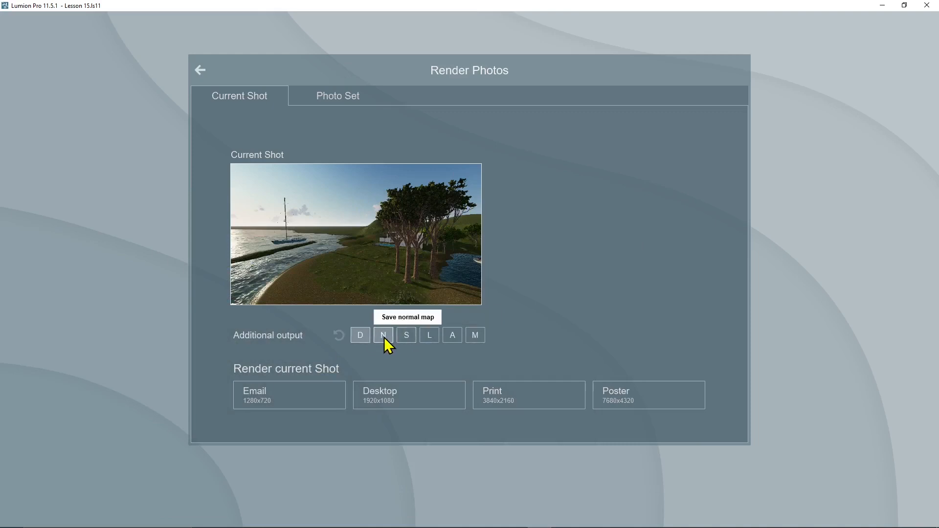
left_click(359, 336)
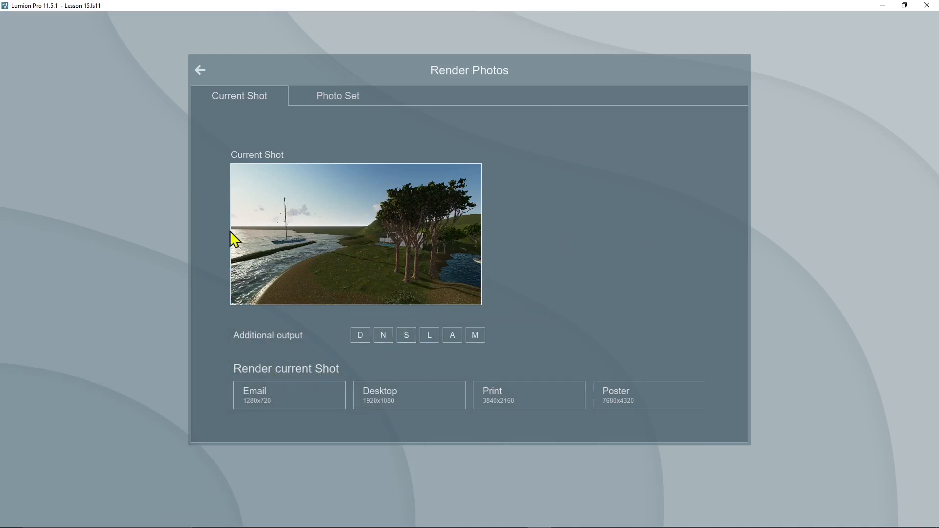
- Leave the photo render settings, reopen them to review the additional output options, and return to the photo editor
left_click(198, 70)
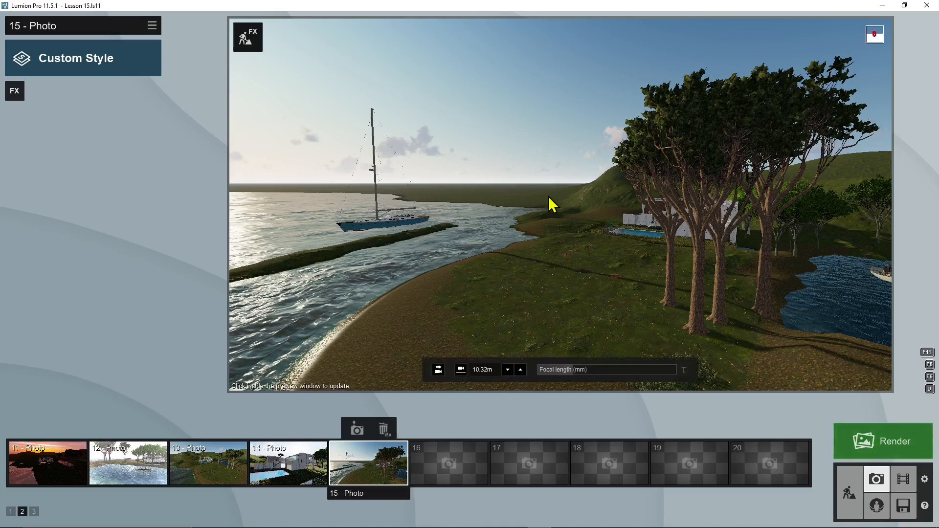
left_click(895, 459)
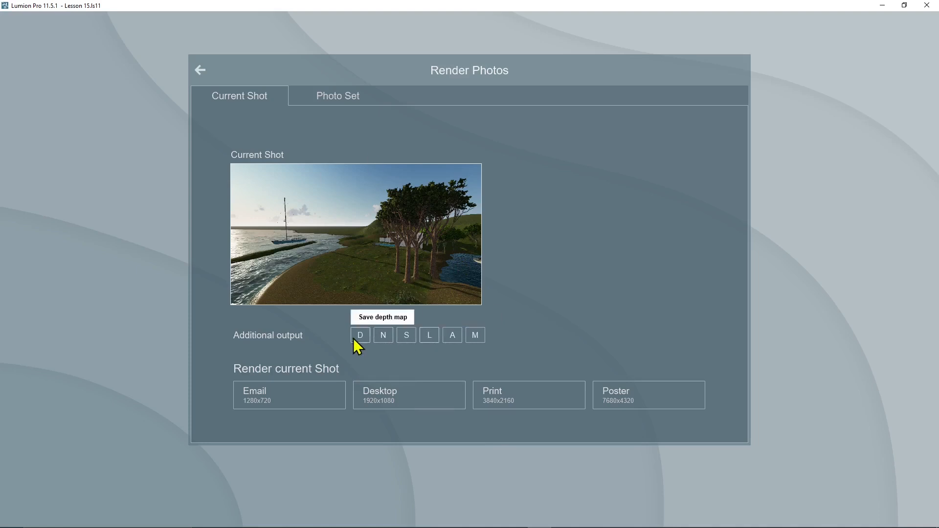
left_click(199, 69)
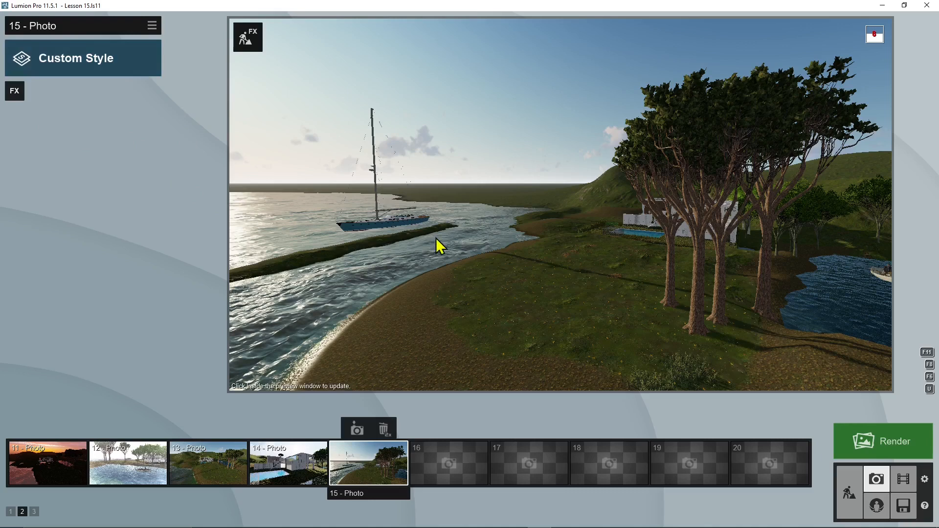
- Select the empty photo slot 16, open the first photo set and look over its exterior and interior shots
left_click(432, 469)
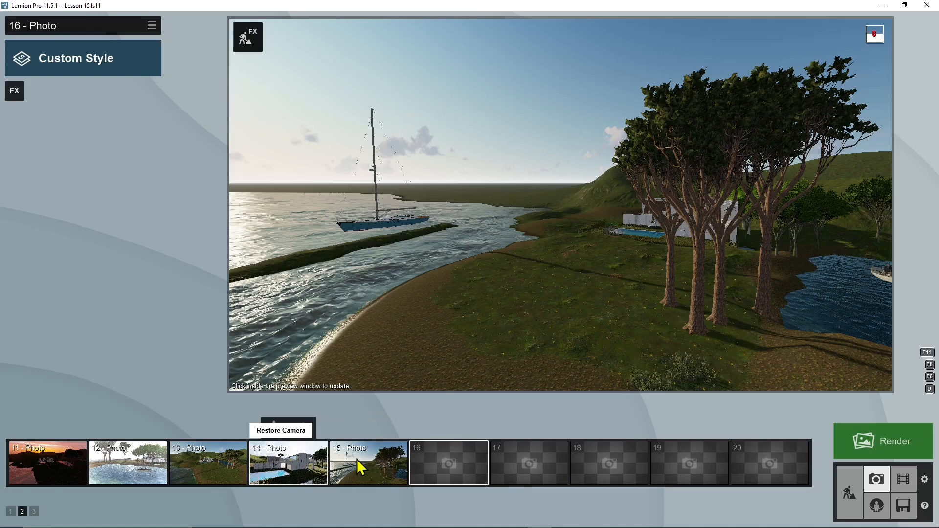
mouse_move(361, 467)
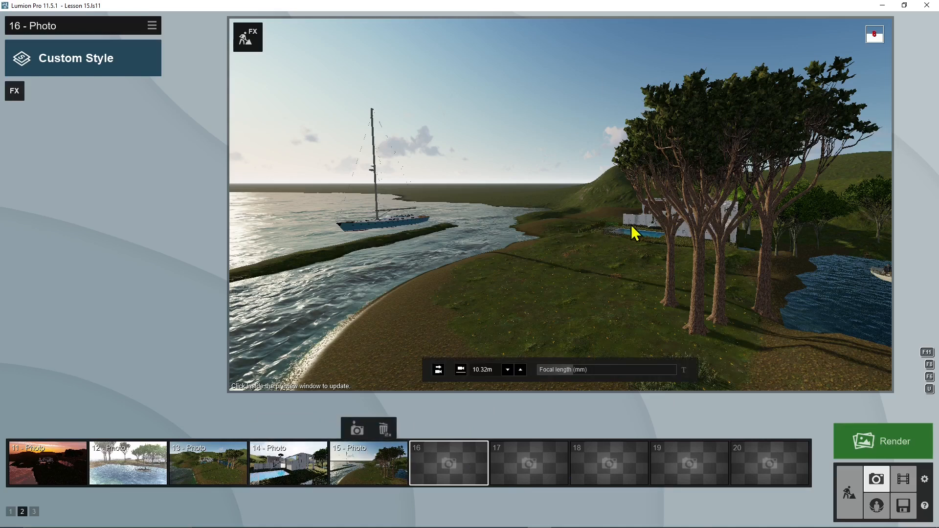
mouse_move(60, 465)
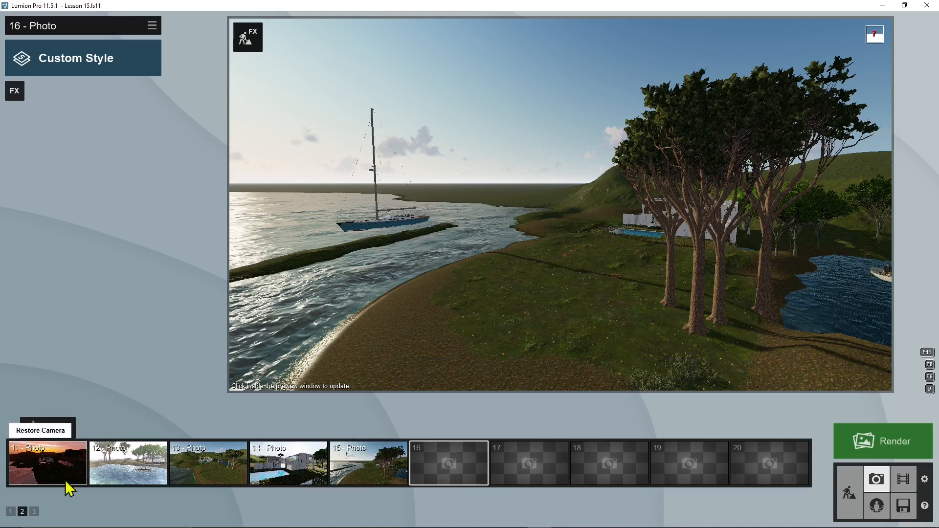
left_click(10, 513)
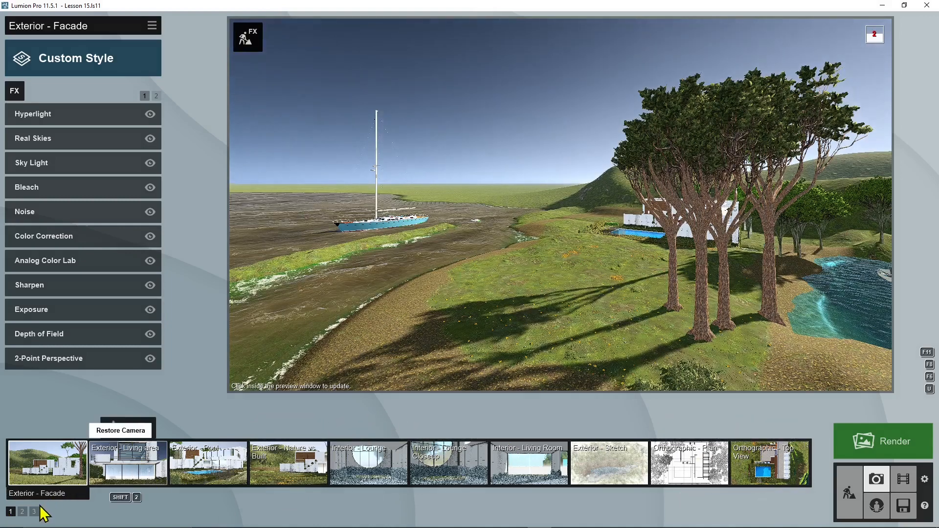
key("shift+1")
key("shift+2")
key("shift+3")
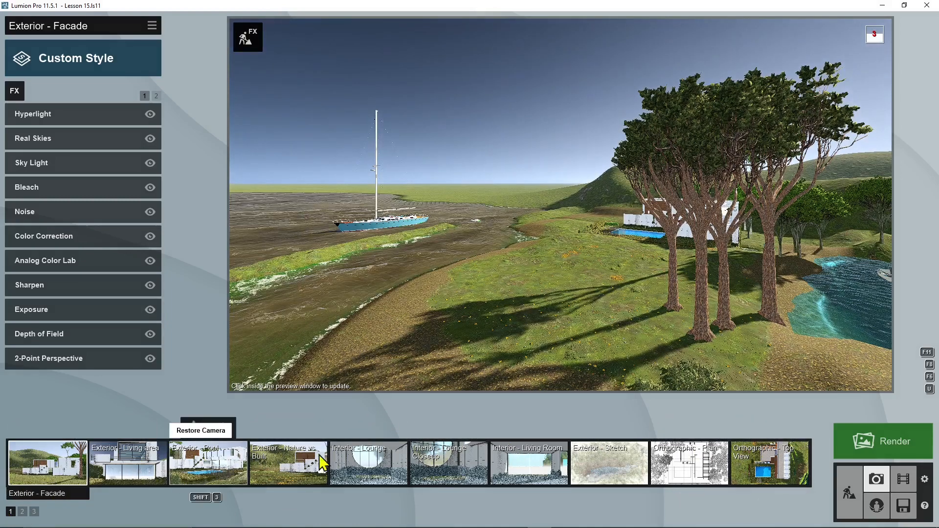
key("shift+4")
key("shift+5")
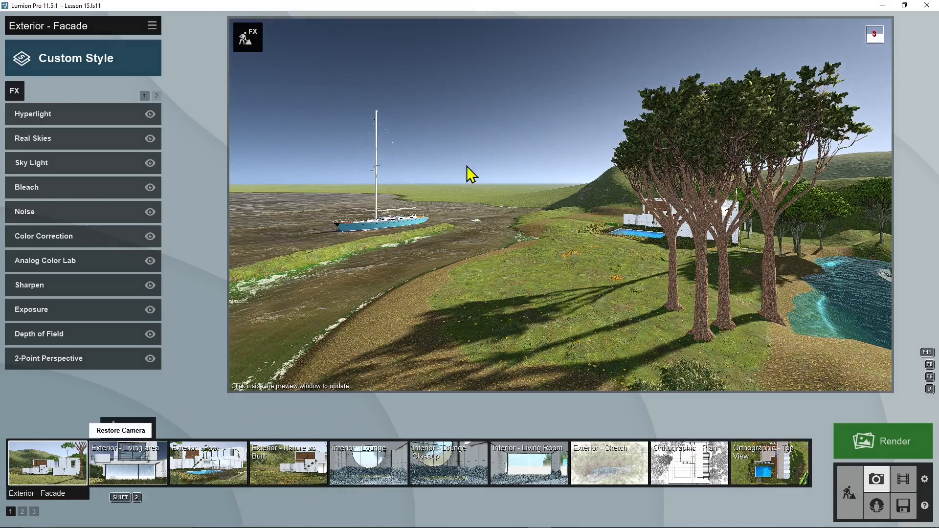
- Look up the Villa Cabrera scene among the built-in examples and return to the current project in Build mode
left_click(902, 507)
left_click(474, 203)
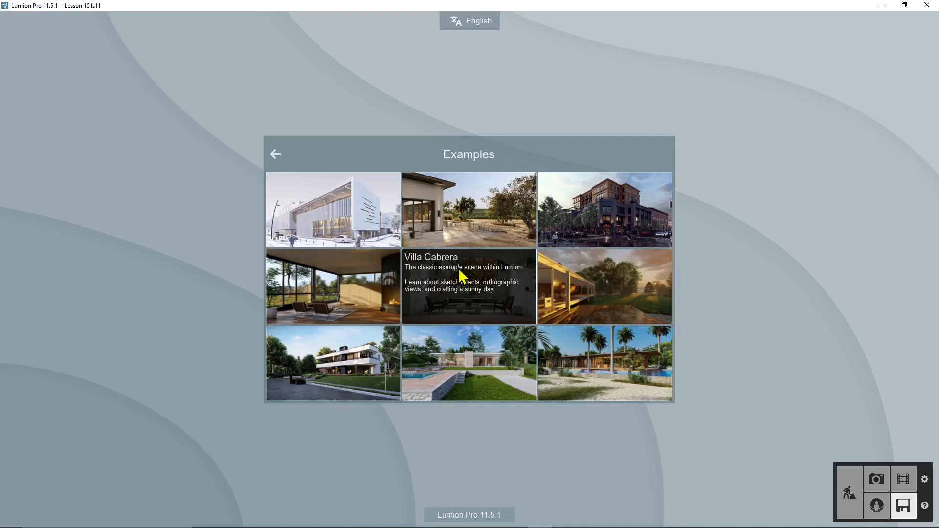
left_click(275, 155)
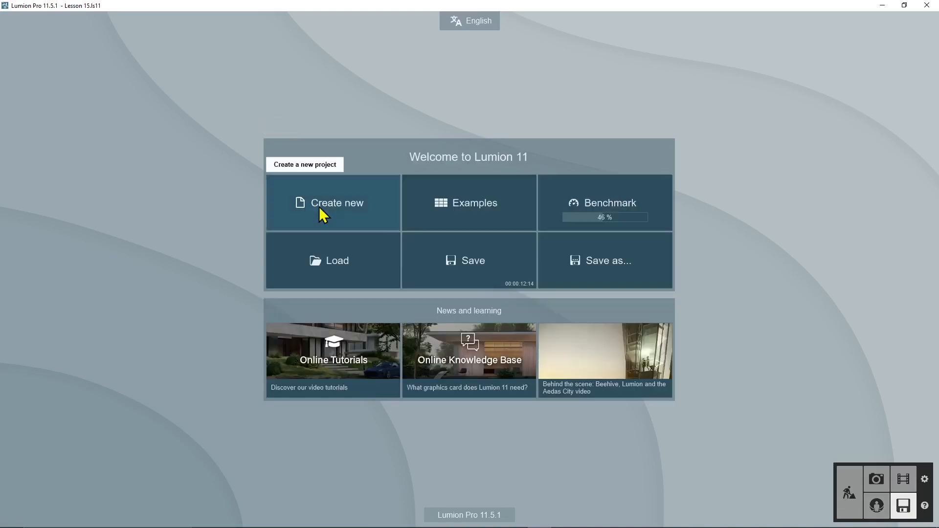
left_click(844, 501)
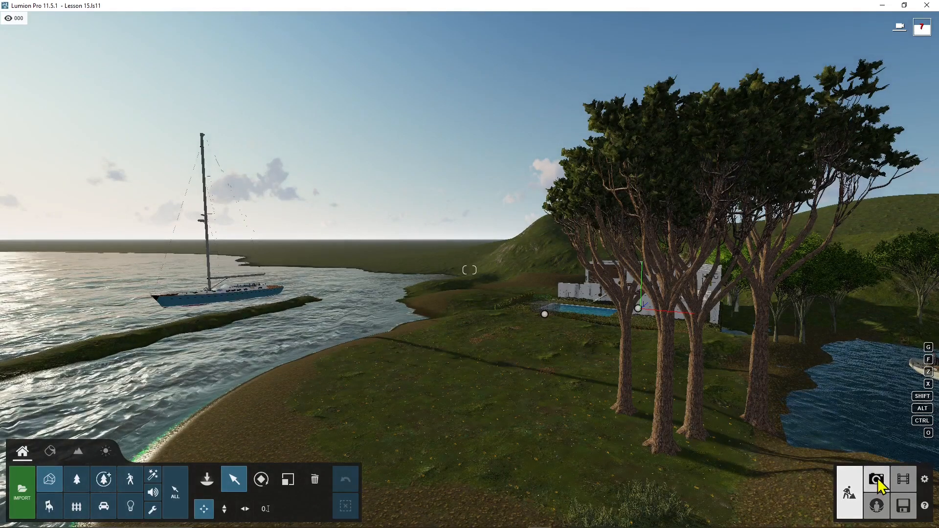
- In Photo mode, view the Exterior - Nature vs Built, Interior - Lounge and Orthographic - Plan shots
left_click(877, 480)
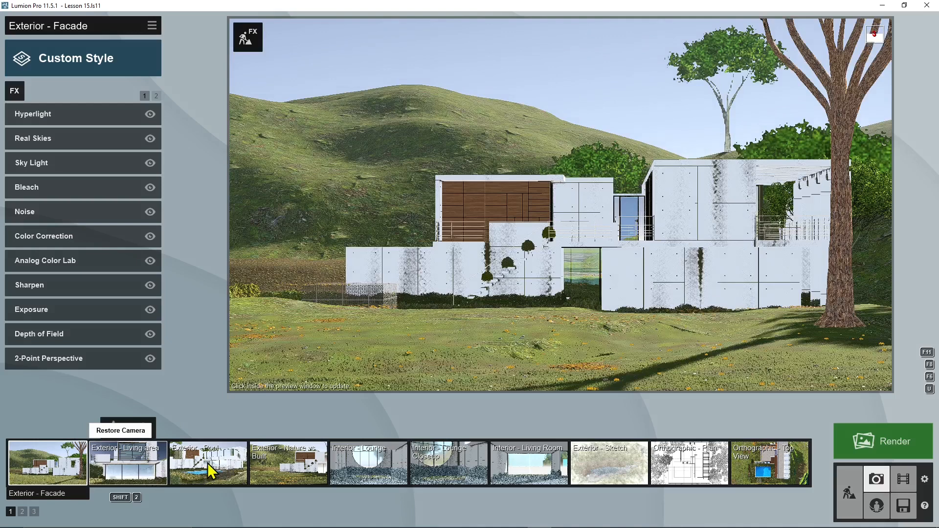
left_click(283, 461)
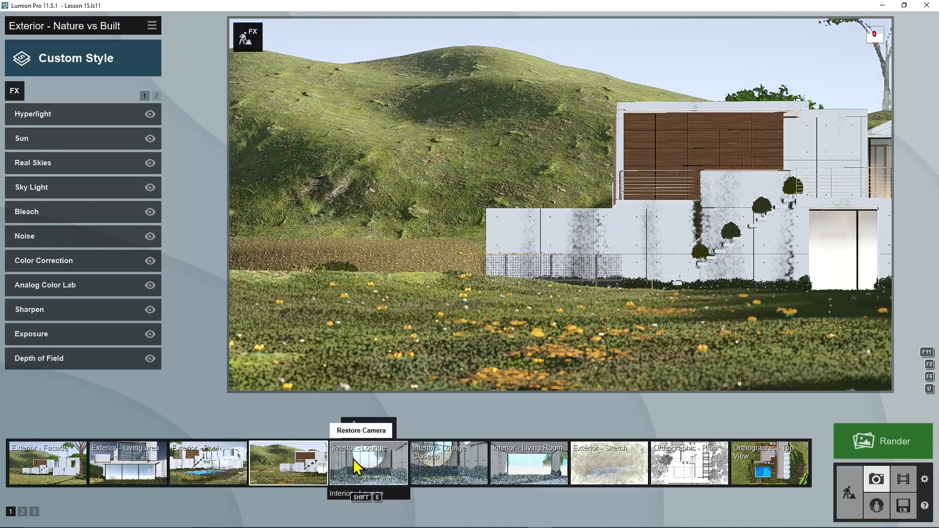
left_click(353, 459)
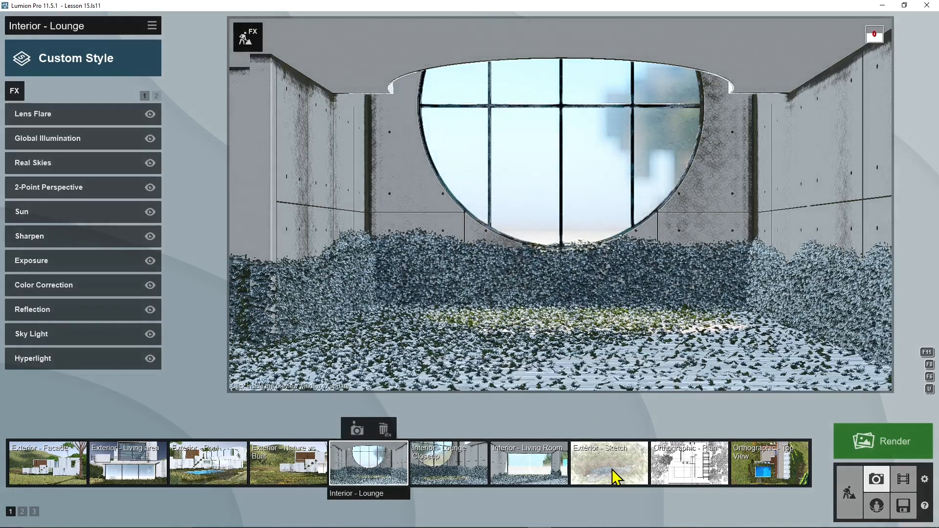
left_click(702, 464)
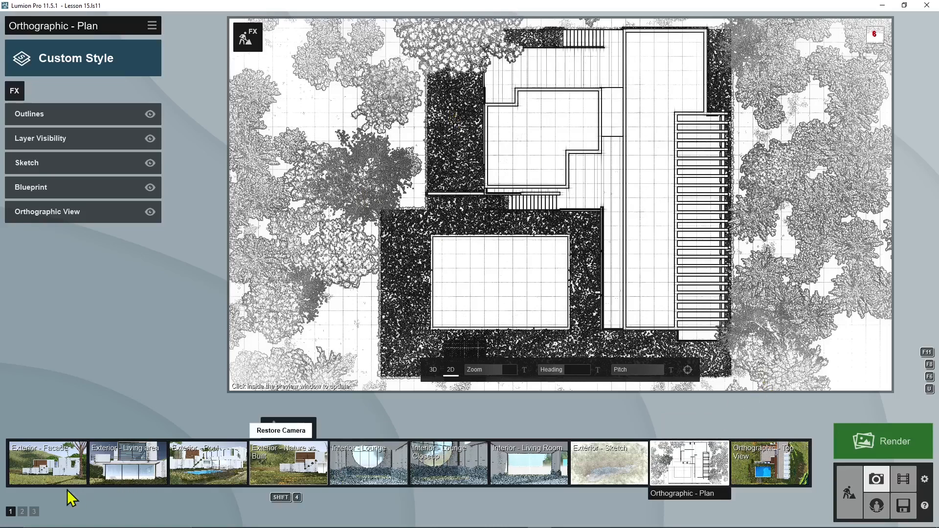
- Open the second photo set and view photos 11, 12, 13 and 14 one after another
left_click(22, 511)
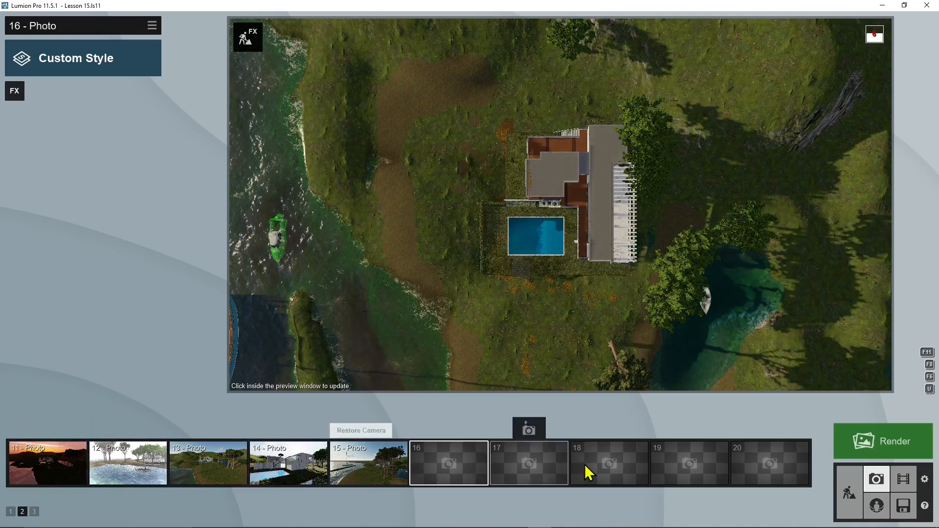
left_click(48, 471)
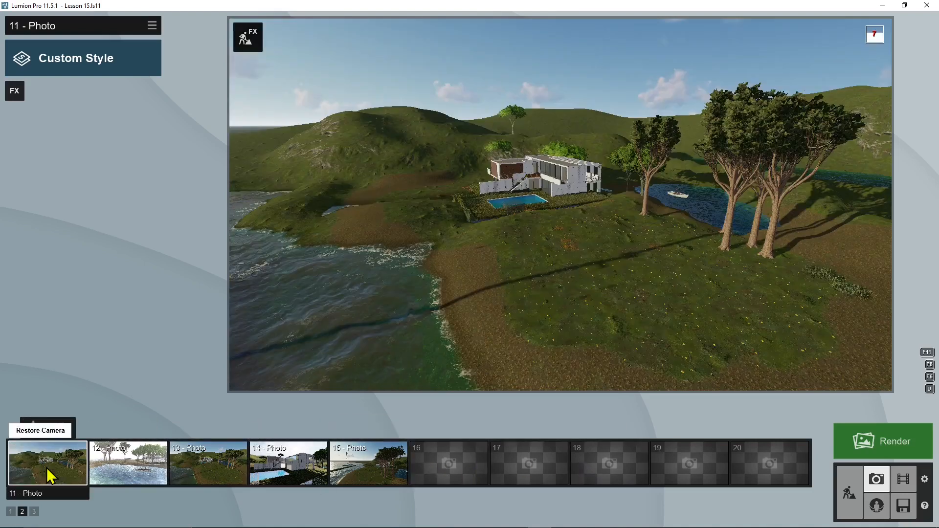
left_click(128, 468)
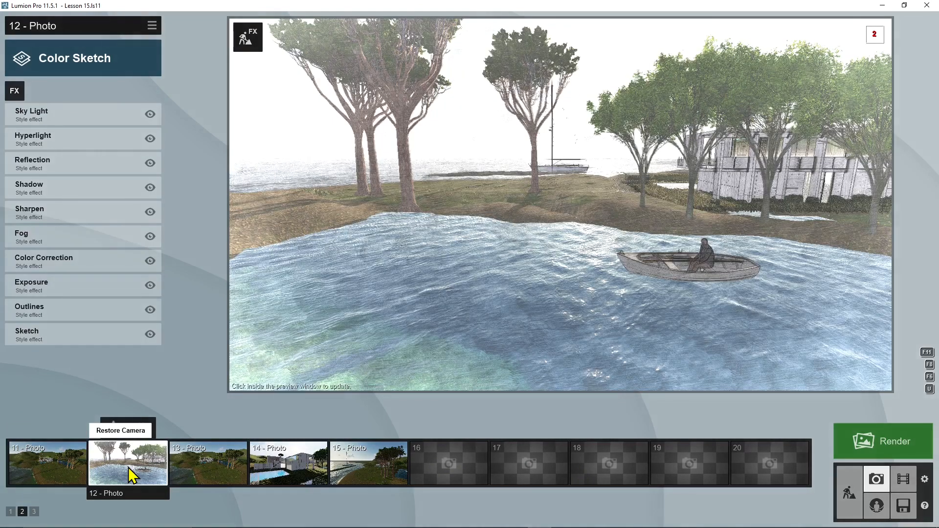
left_click(222, 465)
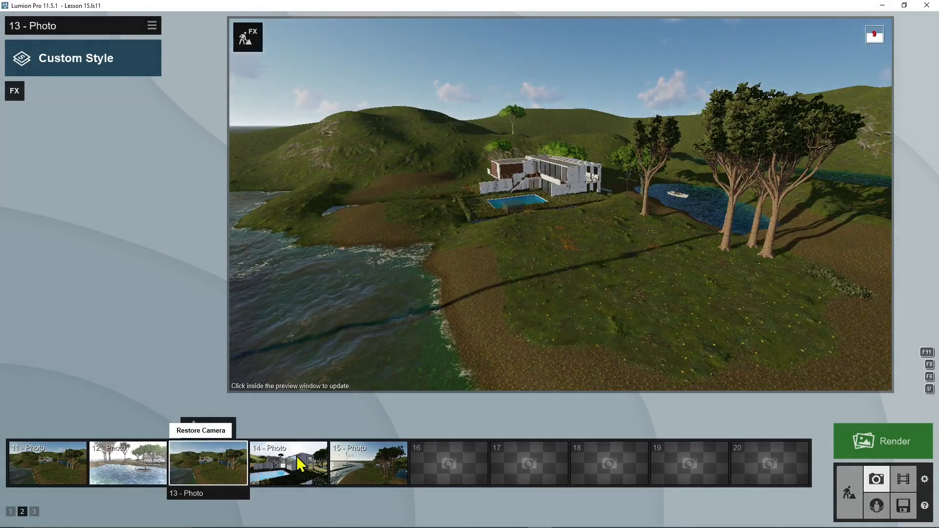
left_click(313, 463)
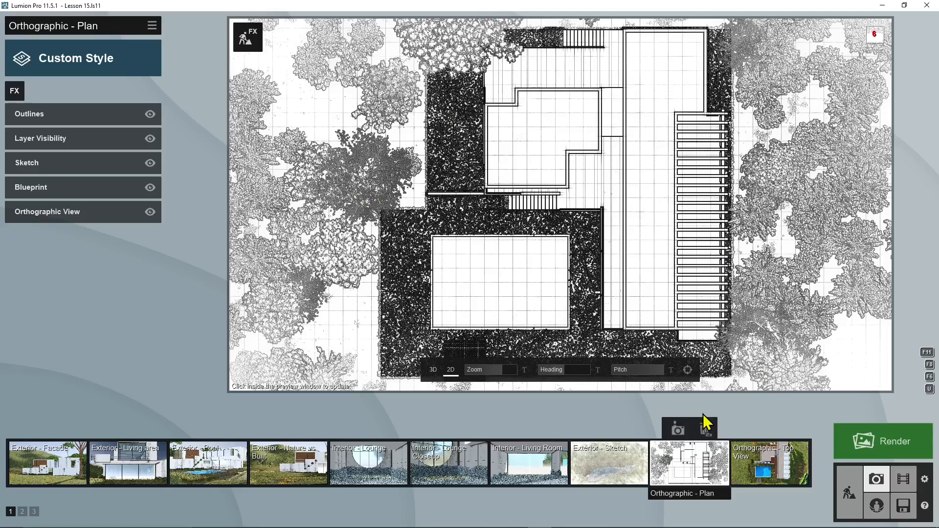
- Switch from the first photo set back to the second and bring up 11 - Photo
left_click(22, 512)
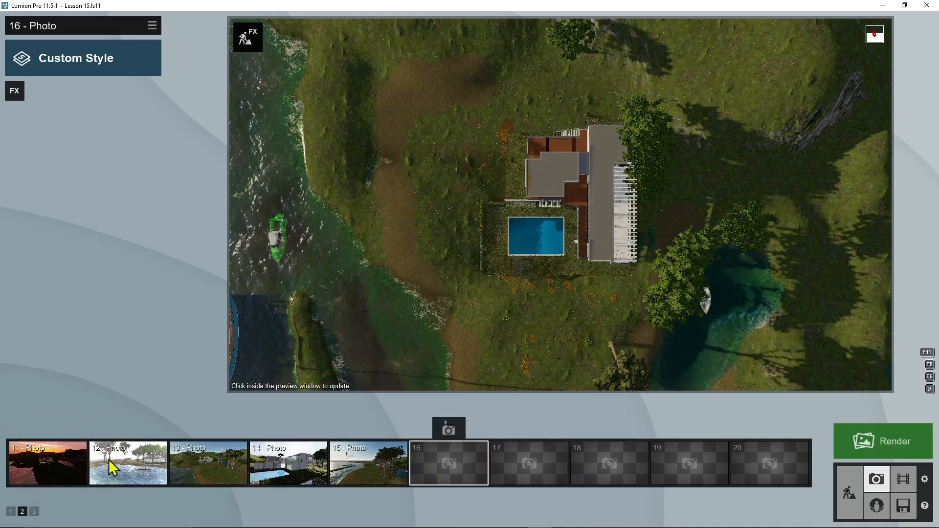
left_click(51, 475)
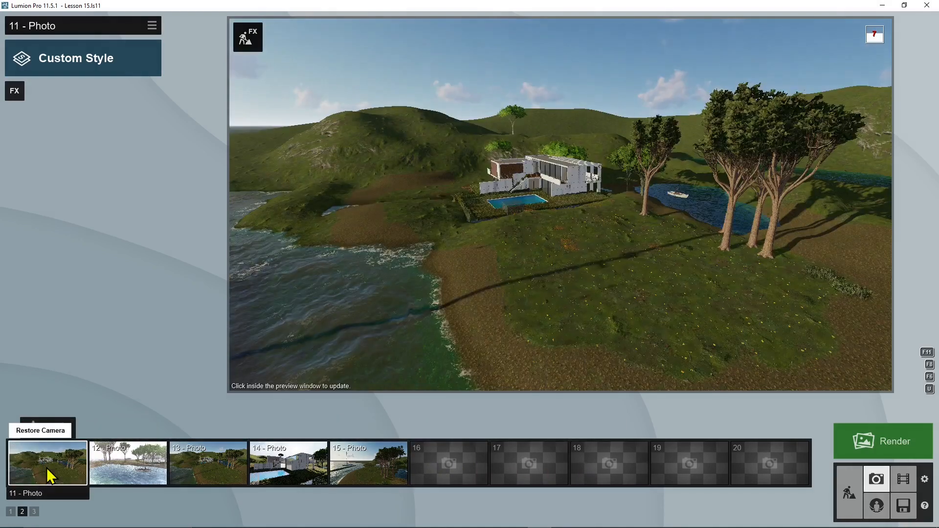